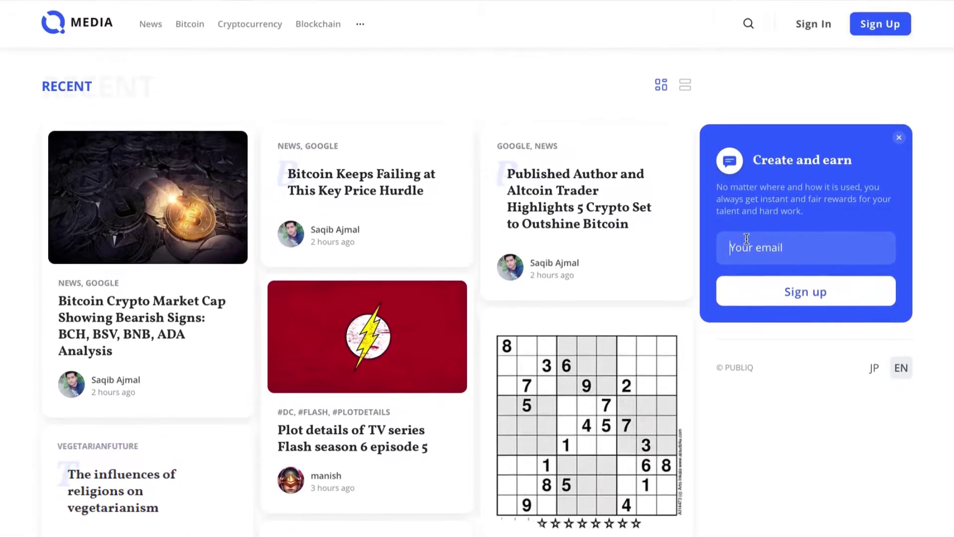
Sign up with the account e-mail address and open the PUBLIQ Wallet confirmation e-mail
click(738, 209)
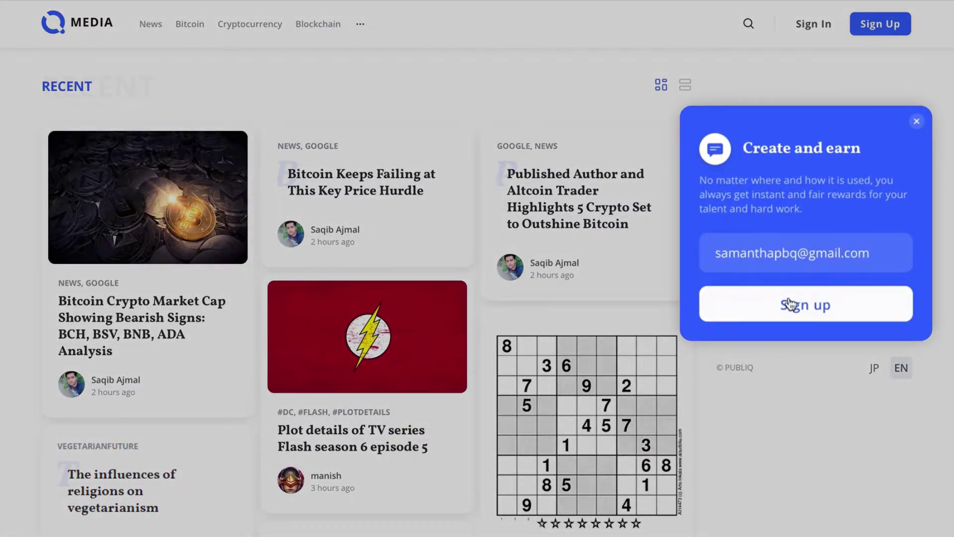
click(790, 304)
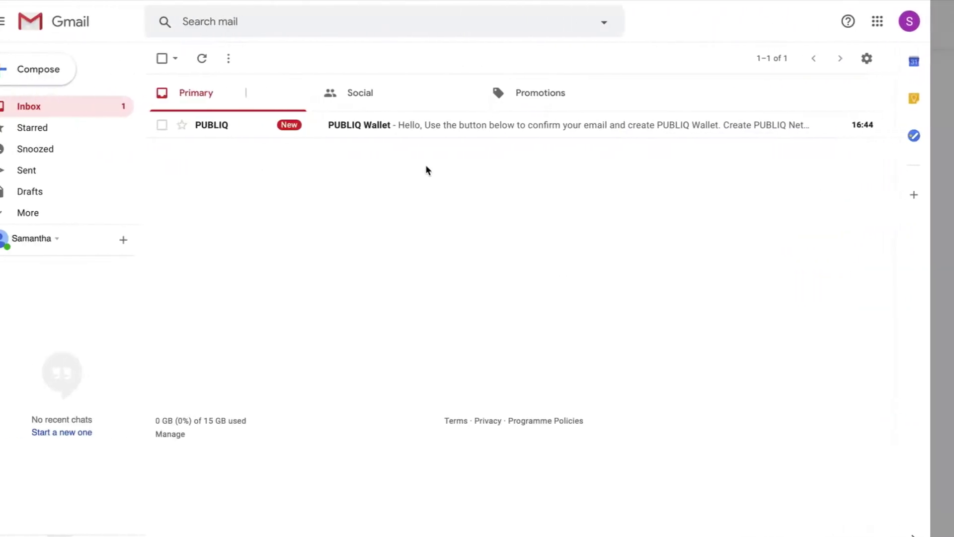
click(445, 133)
Register by entering the account password twice, then confirm the recovery phrase is saved
click(499, 340)
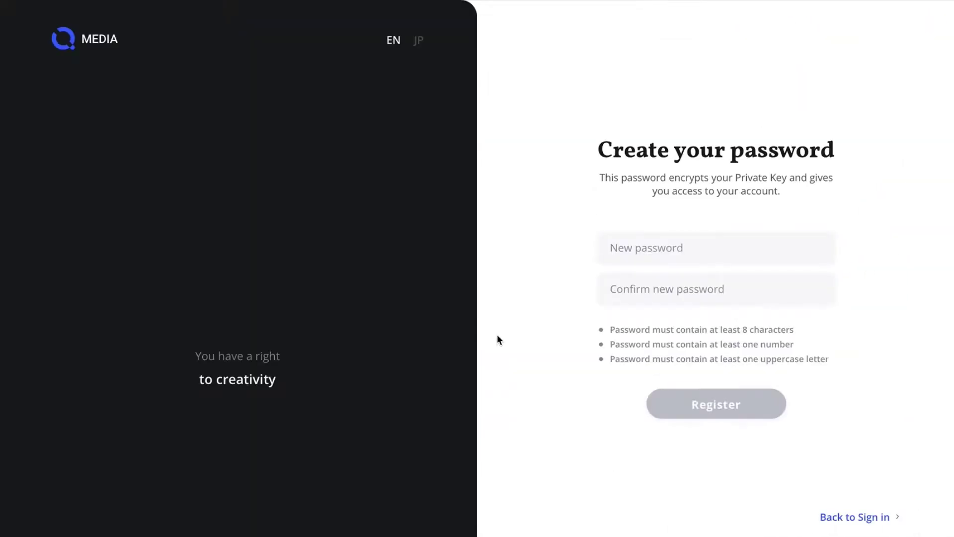
click(636, 243)
click(640, 282)
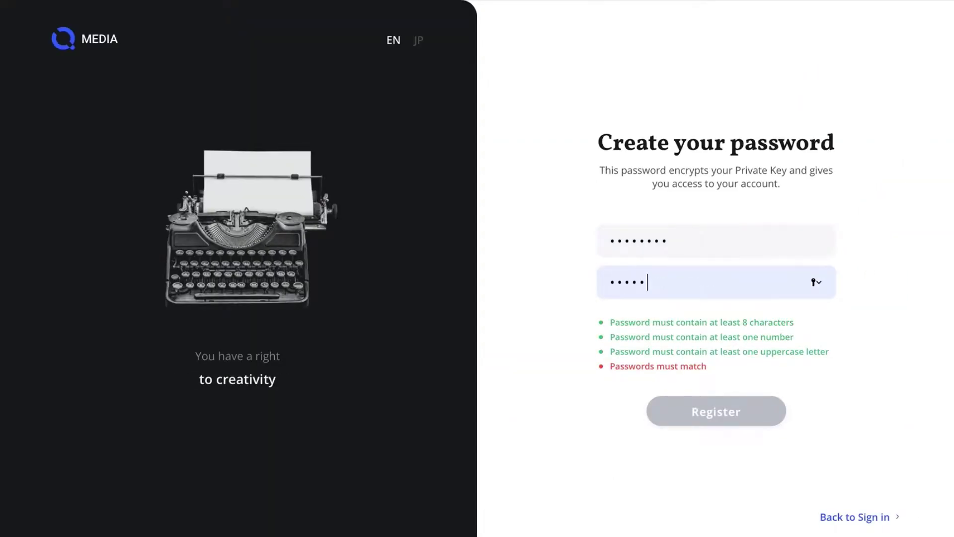
click(659, 403)
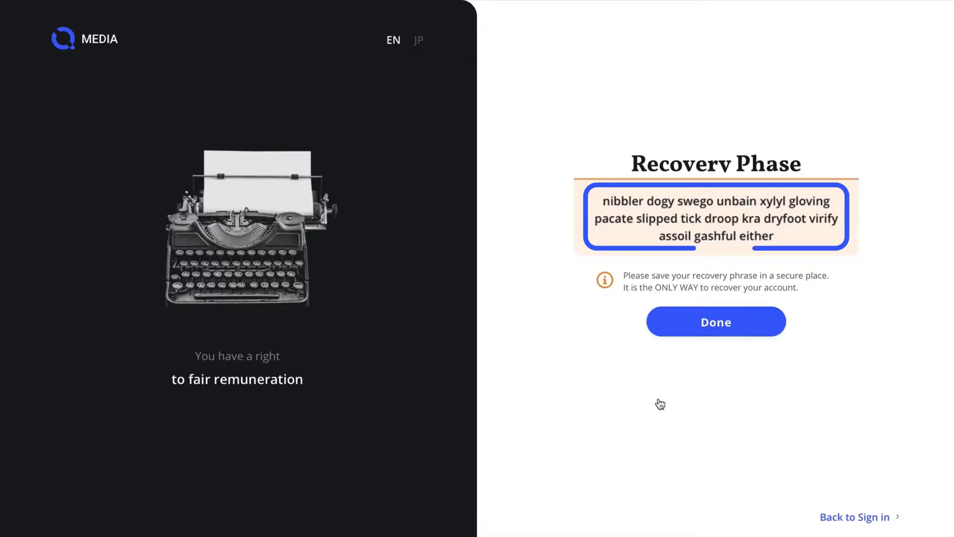
click(726, 328)
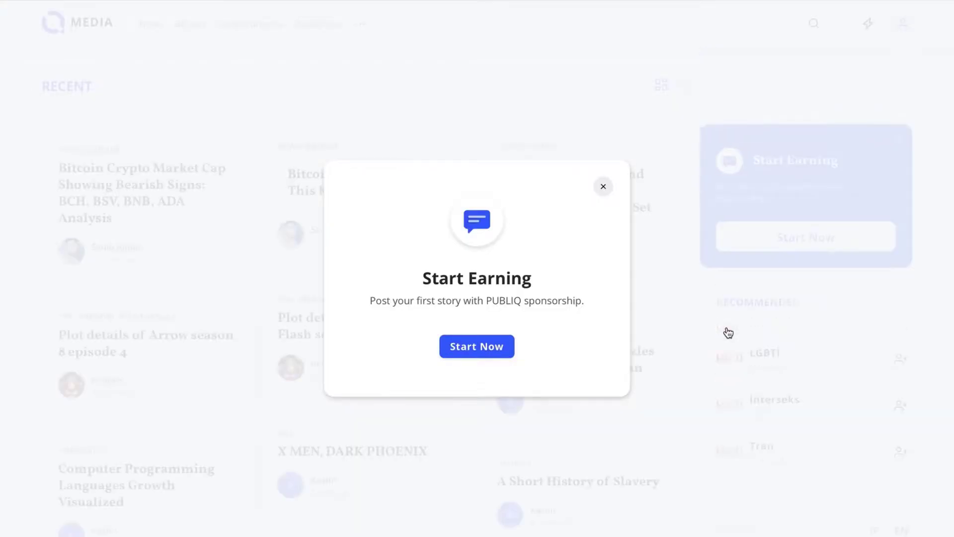
On the Profile page, enter the author's full name and upload Profile.jpg as the avatar
click(603, 187)
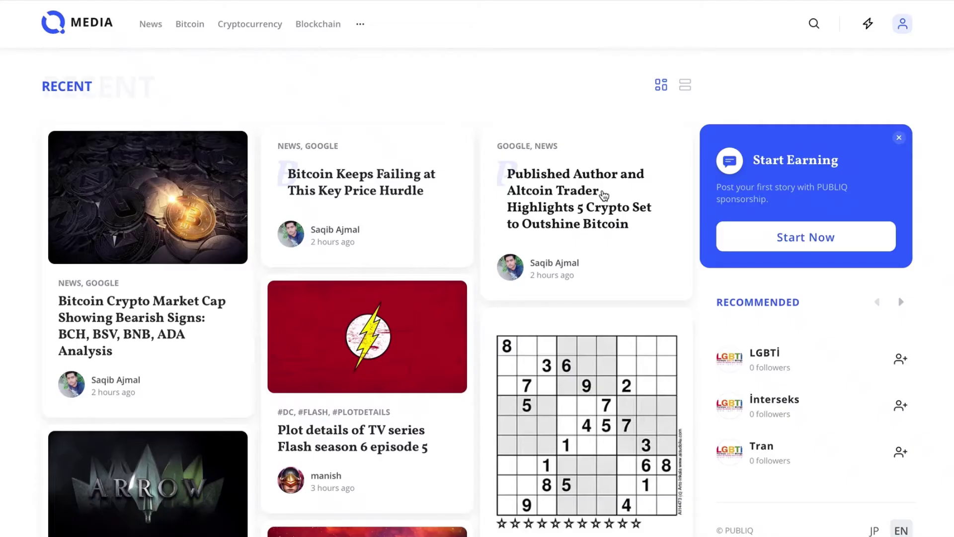
click(900, 35)
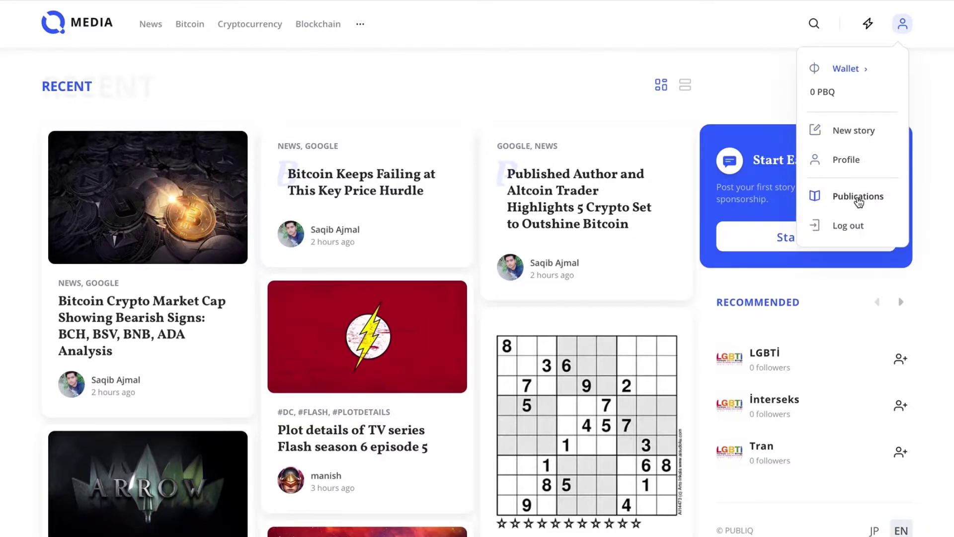
click(850, 167)
click(271, 128)
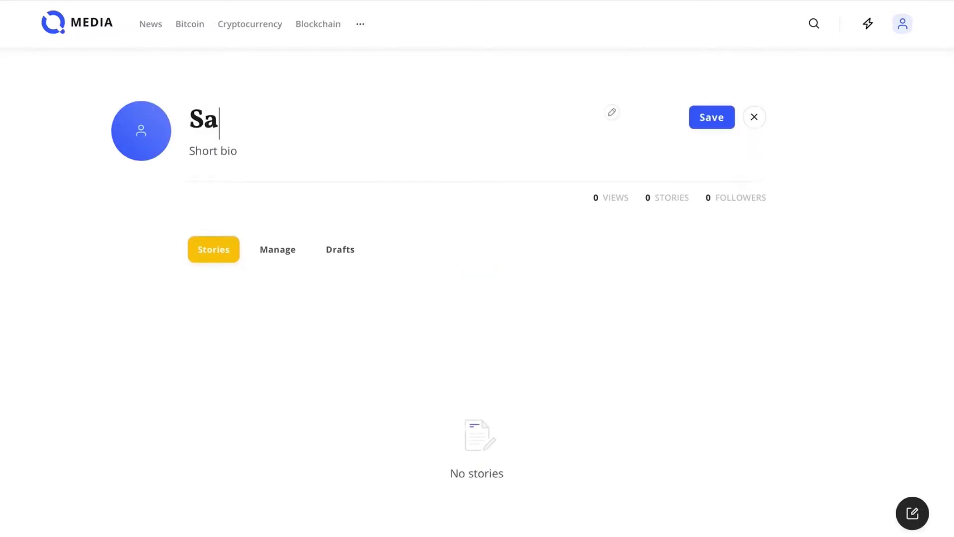
click(148, 139)
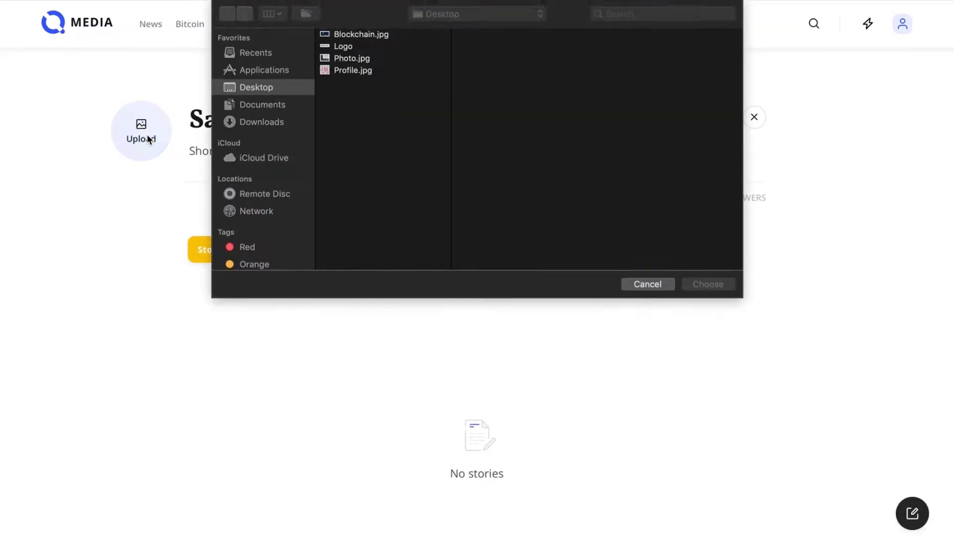
double_click(353, 70)
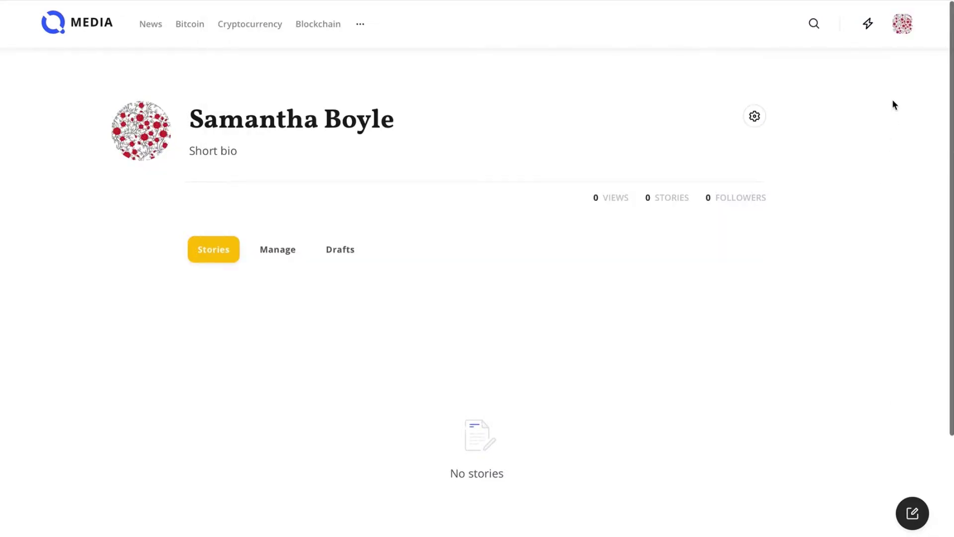
Create a story titled 'Why has the world gone blockchain bonkers?' and enter the Bitcoin article body
click(901, 28)
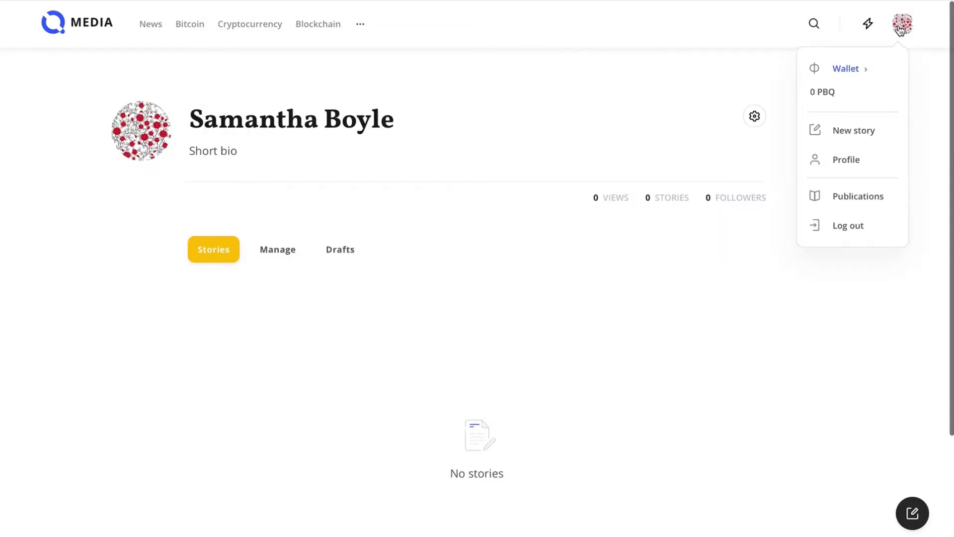
click(885, 139)
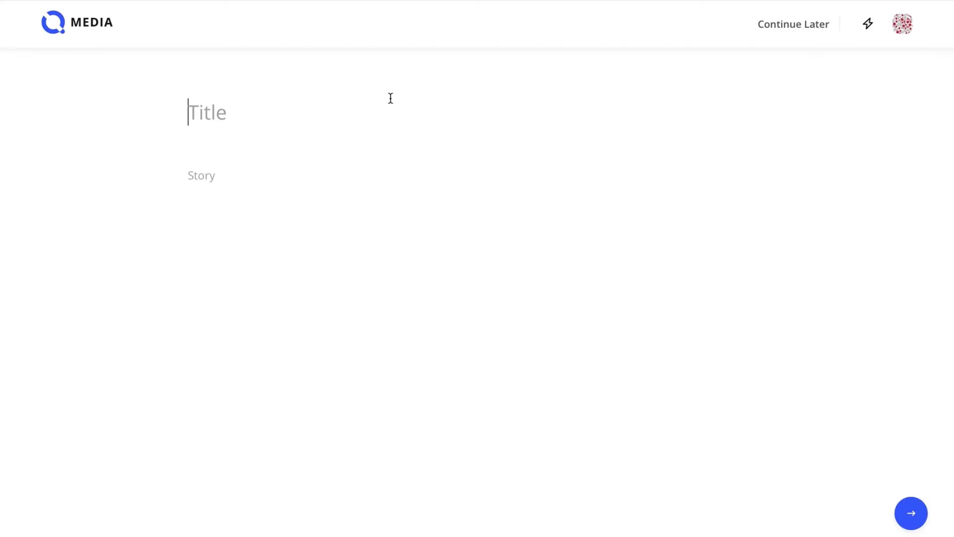
text(Why has the world gone blockchain bonkers?)
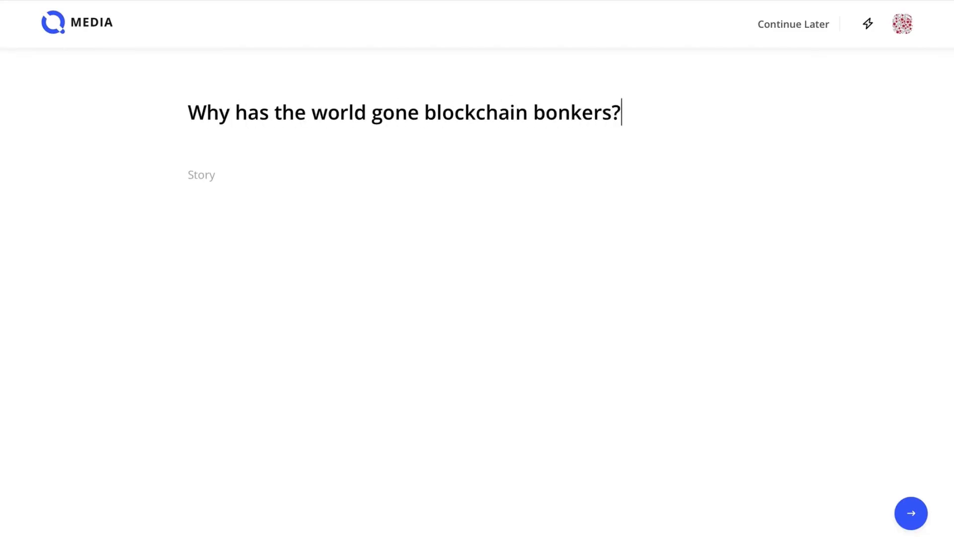
click(207, 179)
text(If you look at Bitc)
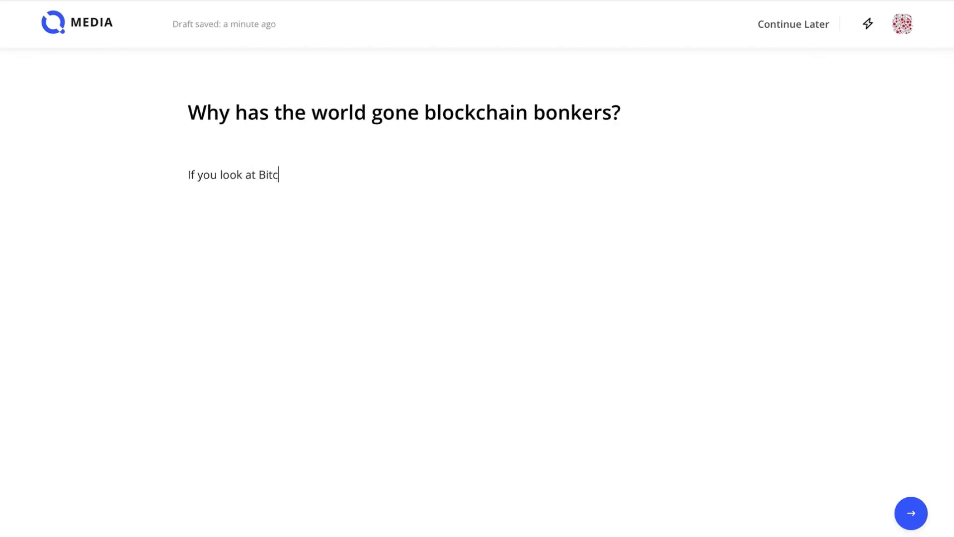
text(oin as the forerunner of all things blockchain then you get a fairly good idea of just how crazy)
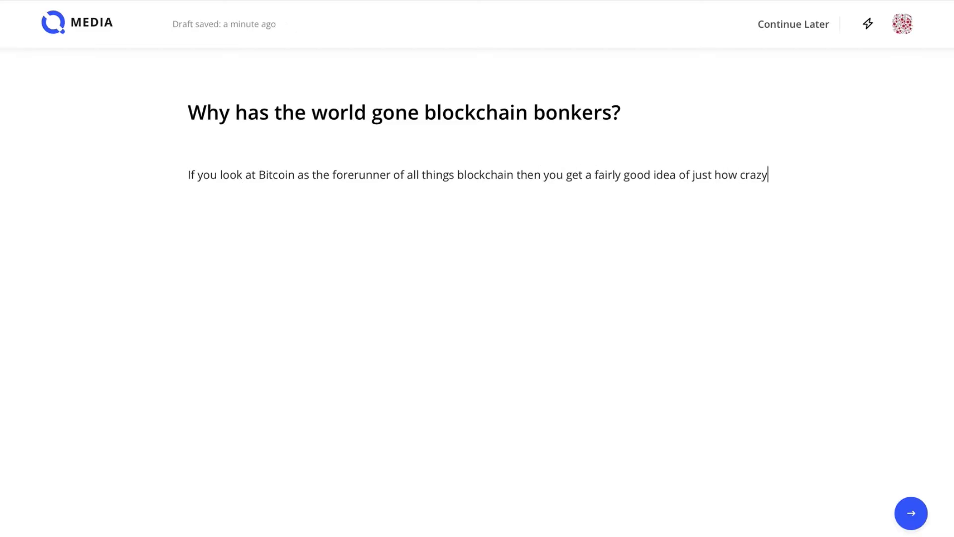
text( world is becoming. The hype around bitcoin (mostly its fluctuating price) has left the forums of crypto nerds and entered family dinner conversations. Bitcoin and its shady uncle blockchain have truly arrived. Many people know what bitcoin is and have at least heard of blockchain. However, other cryptocurrencies and blockchain concepts are also moving into the limelight. Ethereum, for example, is designed around smart contracts. This takes us to the term smart contract itself that is frequently used now. Then there’s Litecoin, often listed as the third most popular cryptocurrency and so on and on and on. The preceding is still just the tip of the blockchain iceberg that stretches down to the murky digital ocean floor. A little dive under the surface will lead you to a whole host of blockchain possibilities. If you do a Google search for anything you can think of plus ‘blockchain’ you will find something. For one, there’s the potential of blockchain’s use in government that is gaining significant attention now (perhaps because governments are afraid of it). Can blockchain really help solve age-old problems of effective governance? After much struggle, we still live in a world with many despots and substantial corruption. Then there’s media (our focus here at PUBLIQ). Newspapers have struggled to maintain their traditional role in democratic societies in the digital age. The digital media landscape is brimming with examples of poorly-sourced stories, fake news, and propaganda that is actually financially supported in the marketplace through a click-bait business model. People used to choose a reputable newspaper over a glossy gossip magazine to be informed citizens. However, in the world of online advertising and marketing people are much more likely to click on a sensational story that can also be misinformation rather than an honest story that can take thought and energy to understand. In another industry, blockchain is being utilized to authenticate artwork and to help halt the dissemination of forgeries (more on that in another PUBLIQ blog post). Although this application of the technology is still at an early stage if it were to succeed it could revitalize an industry plagued by forgeries. In fact, most things that involve some kind of agreement or contract can be put onto a blockchain and thus made substantially more trustworthy due to the public ledger aspect of blockchain technology. From the examples above you may have found a profound common thread through the various blockchain enterprises we explored.)
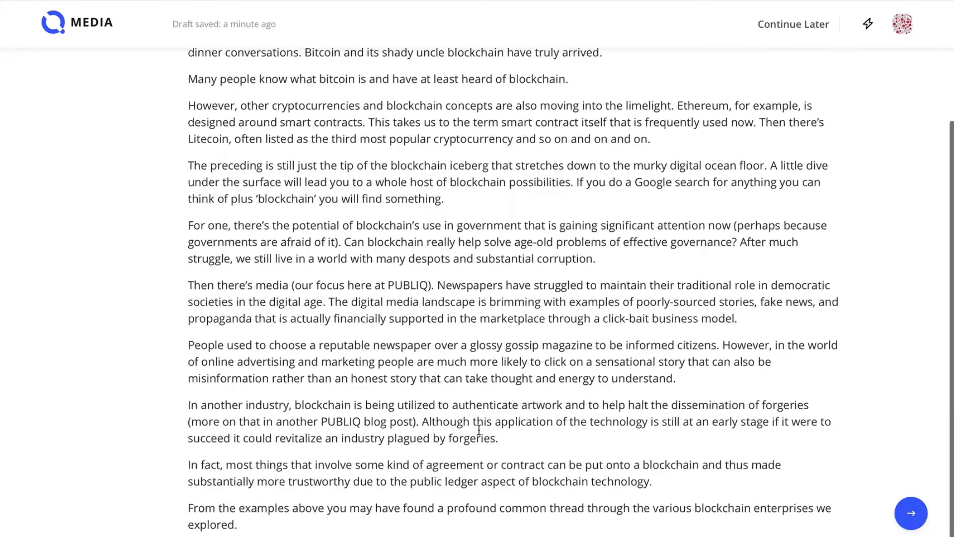
text( That thread is: Truth. What connects all things blockchain- (from enthusiastic conversations and heartfelt blog posts to hopeful startups and fully-fledged businesses around the world) is a belief in a technology built on a truth that is shared by its users. With such an aim it is no surprise that conversations around blockchain have a zealous, even religious, feel to them. Many adherents of blockchain are hoping to solve one of life’s major challenges: How can we be honest in the Information Age? We also find ourselves asking how to solve this question on a more practical level. How do we prove that something is real or trustworthy? Well, the blockchain approach is to identify the source of something and to put a big digital sign on it saying, "this is the real deal”. So, with contemporary art or antiques, we will immediately know the location of the original item (how blockchains actually do this on a practical level is the topic of other more technical articles here on PUBLIQ). What we are seeking here at PUBLIQ is the encouragement and maintenance of truth through the written word. When you write an article on PUBLIQ it is stamped at the precise time it was published and enters our blockchain. Here, your words may as well be etched in marble because they are unchangeable. This will solve conflicts of authorship and originality)
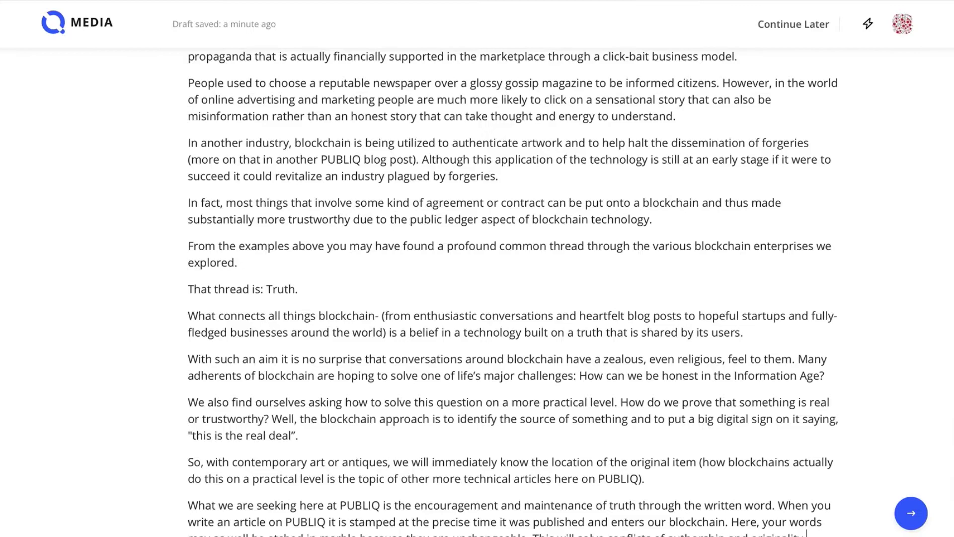
scroll(739, 243, up, 3)
Insert Photo.jpg as an image in a new paragraph before 'In another industry'
click(713, 222)
key(Return)
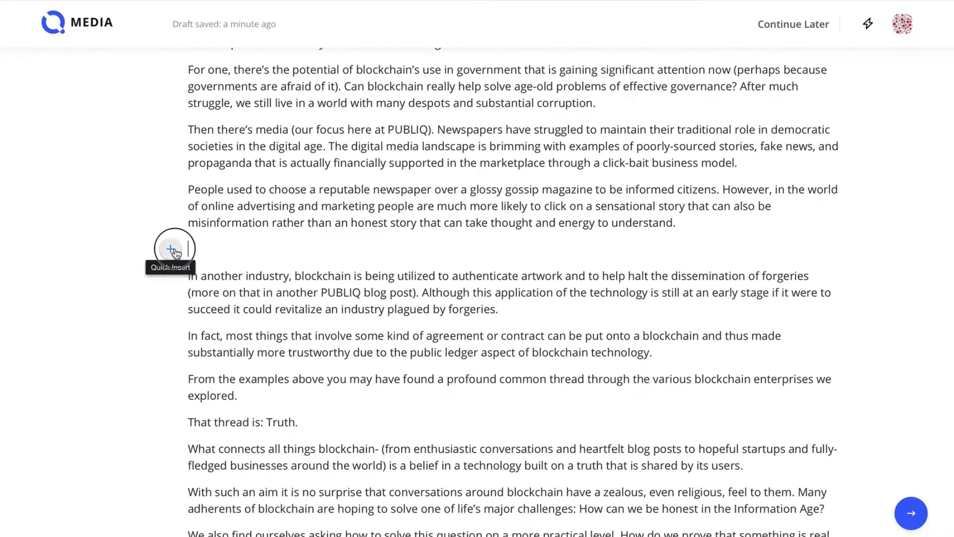
click(171, 250)
click(208, 249)
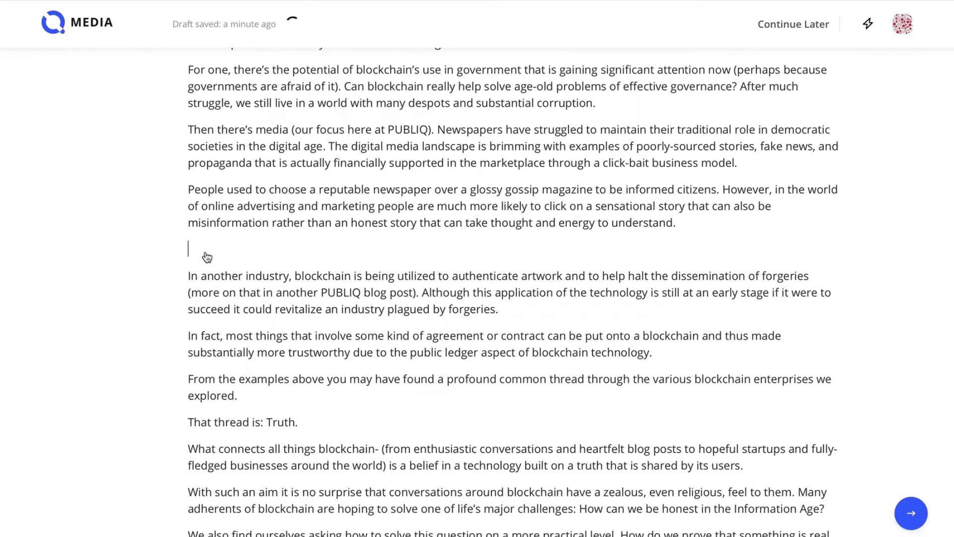
click(359, 59)
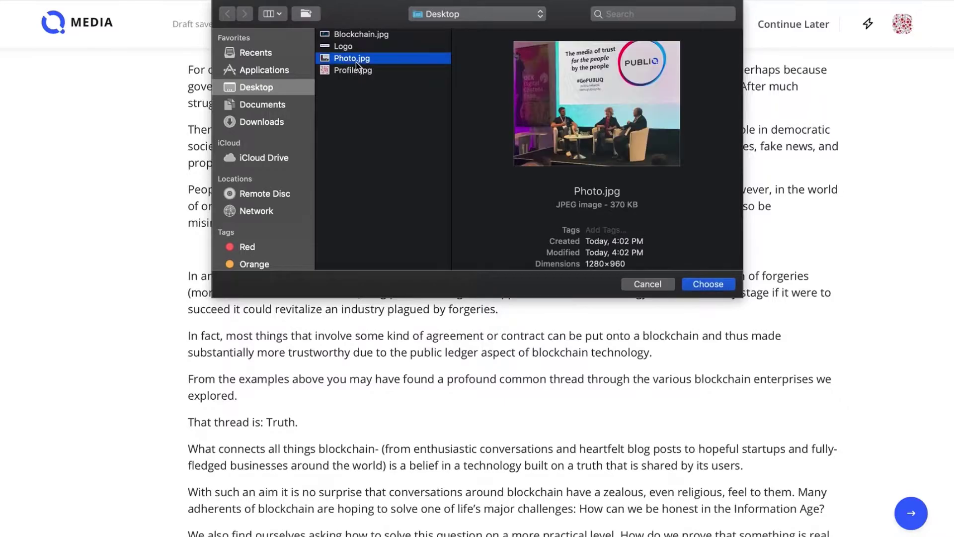
click(707, 284)
Embed the pasted PUBLIQ YouTube video link in a new paragraph after the 'real deal' line
scroll(359, 350, down, 2)
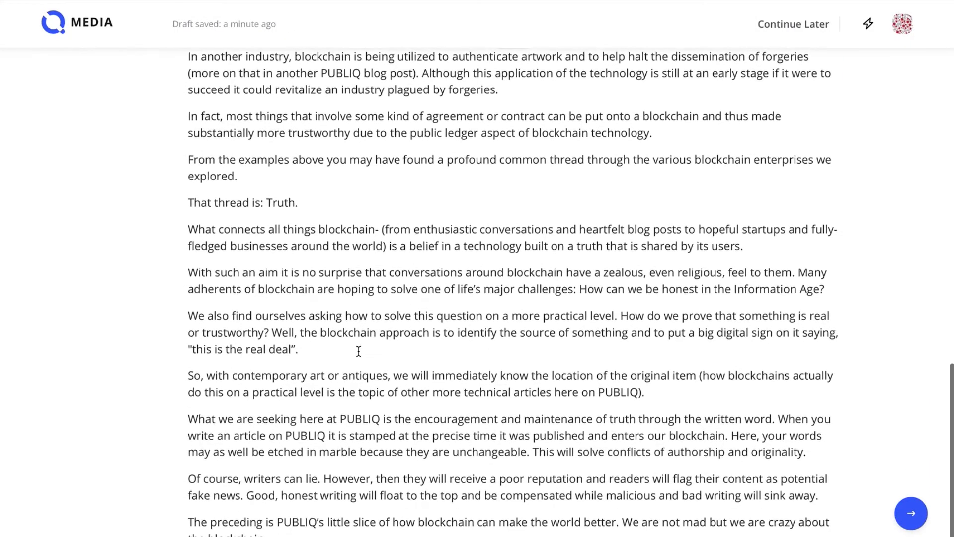
click(359, 351)
key(Return)
click(171, 349)
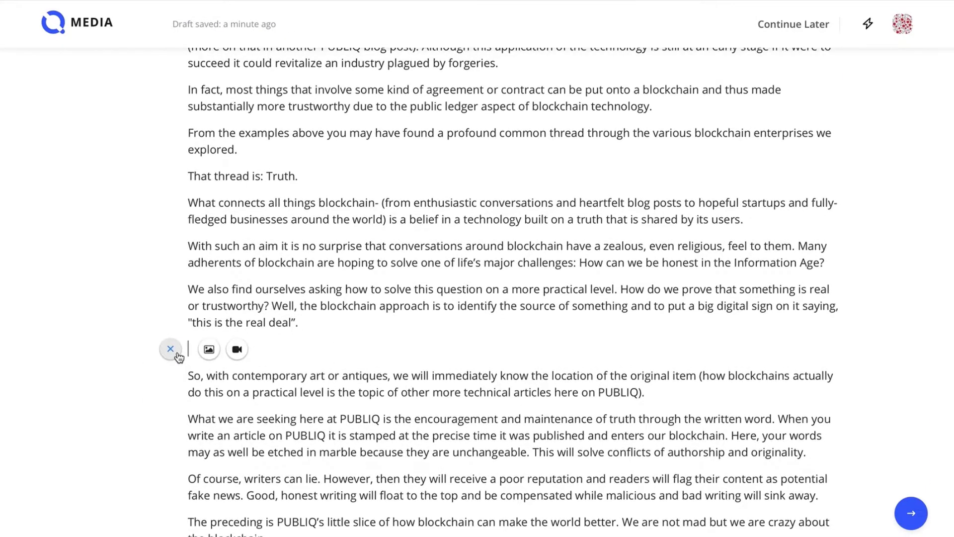
click(237, 350)
text(https://www.youtube.com/watch?v=gU7NTb8Jthg)
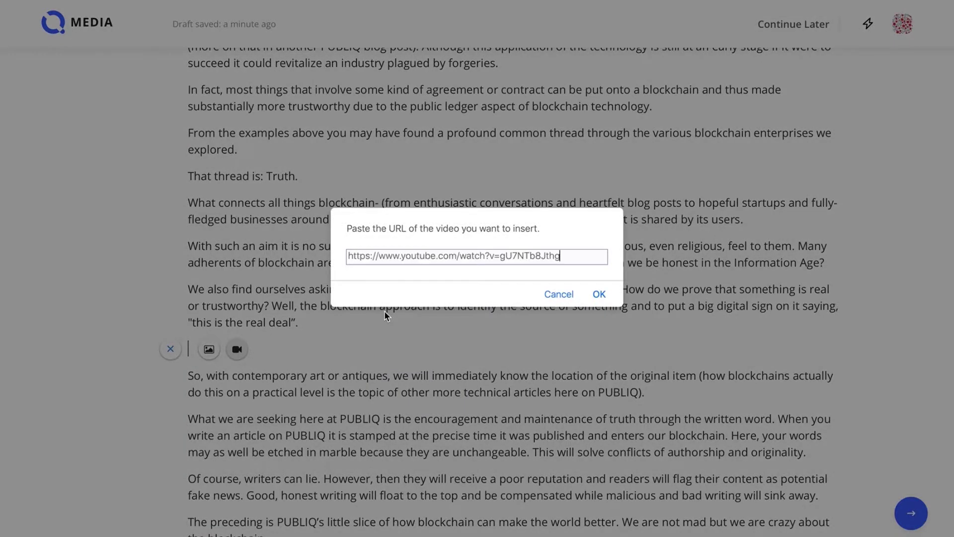
click(600, 295)
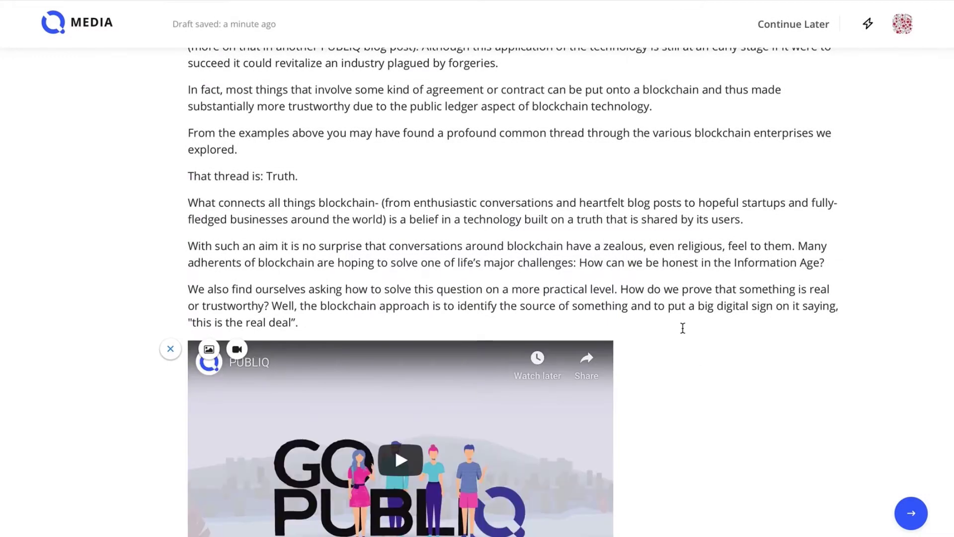
scroll(682, 326, down, 4)
scroll(682, 328, down, 1)
Set Blockchain.jpg as the story's cover photo
click(920, 526)
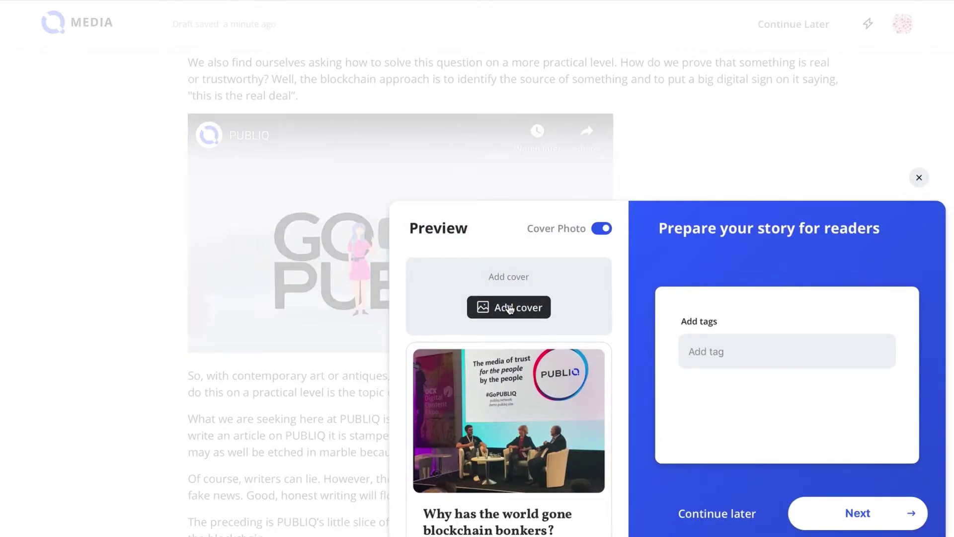
click(509, 309)
click(369, 35)
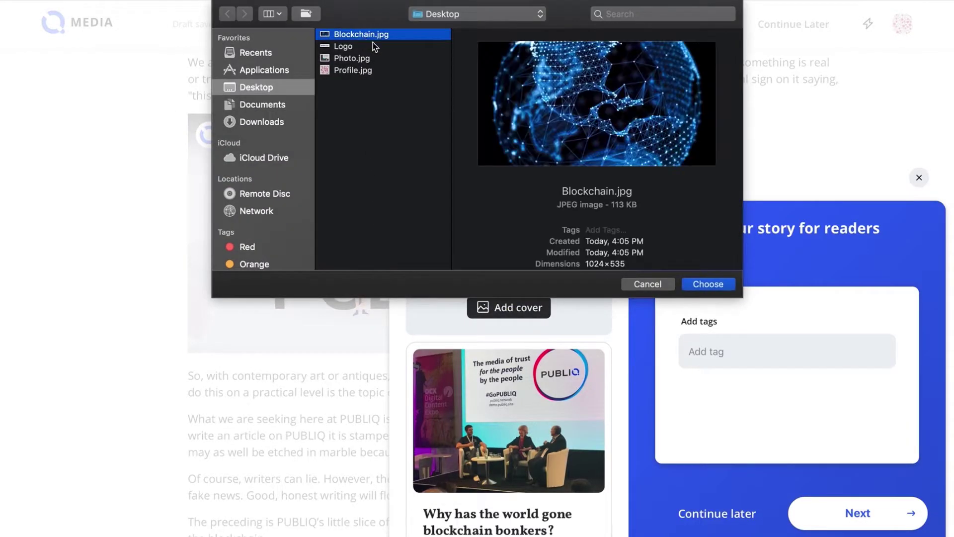
click(703, 286)
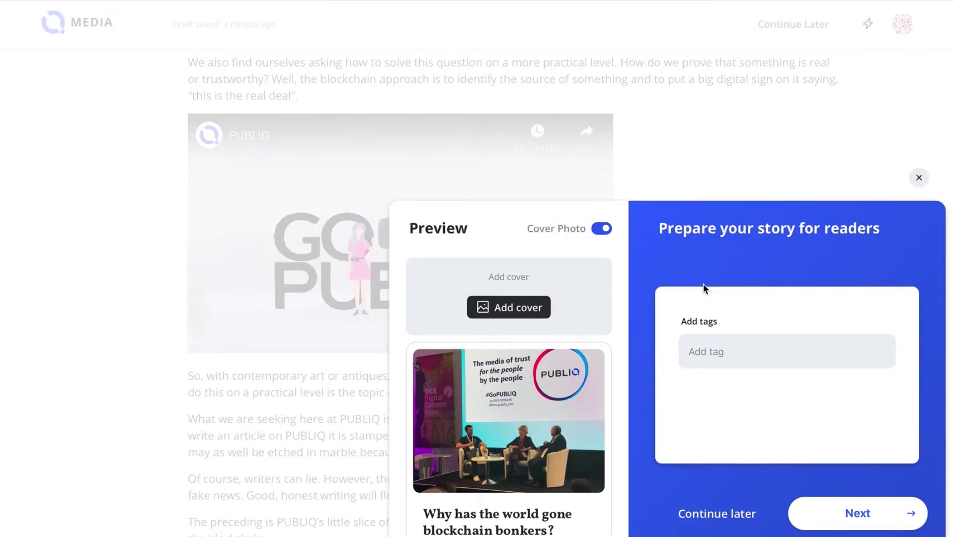
Tag the story 'blockchain' and 'cryptocurrency' and continue to the publish confirmation
click(731, 348)
text(blockchain)
key(Return)
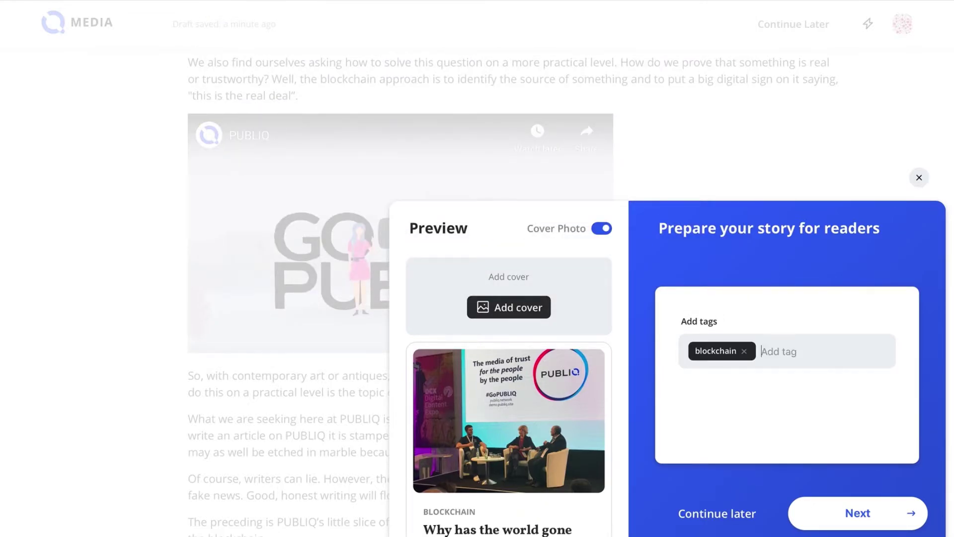
text(cryptocurrency)
key(Return)
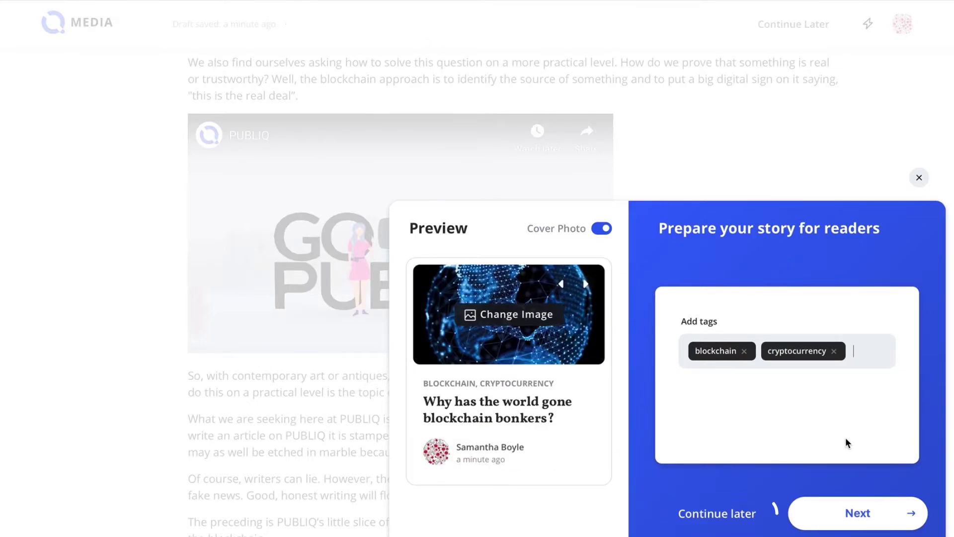
click(856, 513)
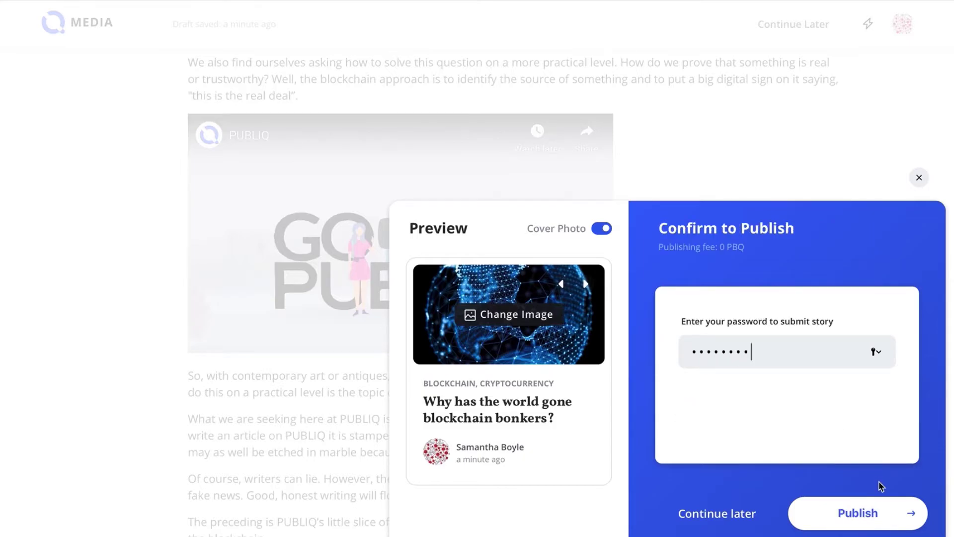
Publish the story, check its card on the profile, and go to the recent news feed
click(884, 516)
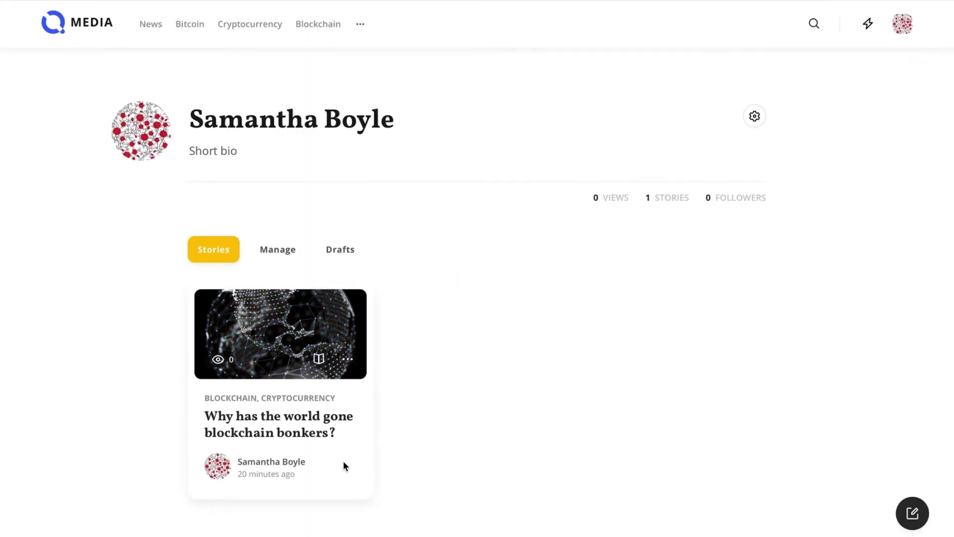
click(349, 360)
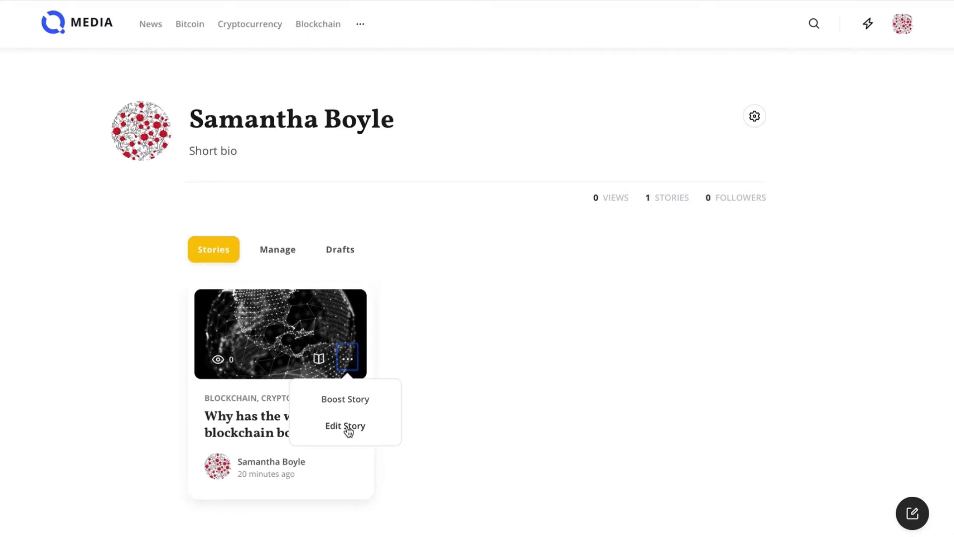
click(349, 400)
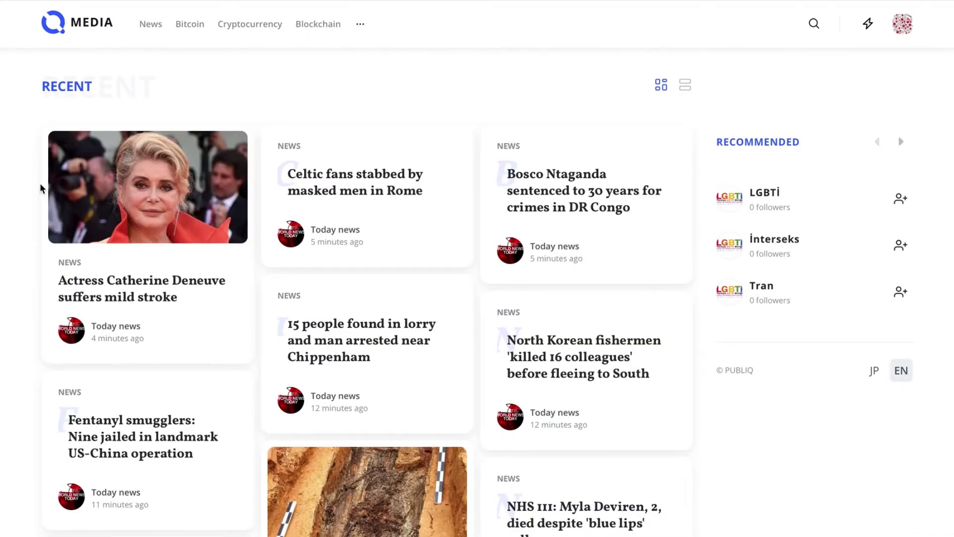
Open the 'Why has the world gone blockchain bonkers?' article from the Recent feed and read it through
scroll(29, 243, down, 2)
scroll(28, 243, down, 10)
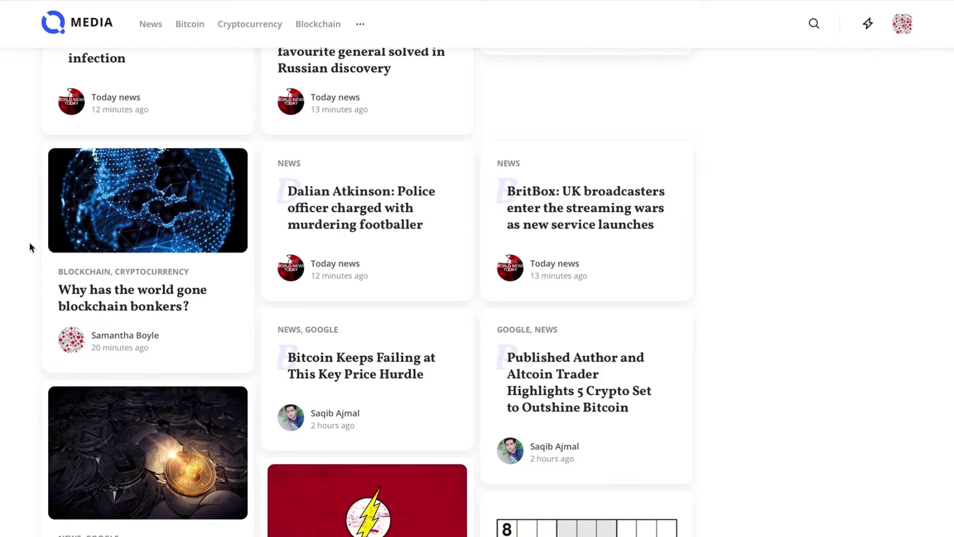
click(147, 308)
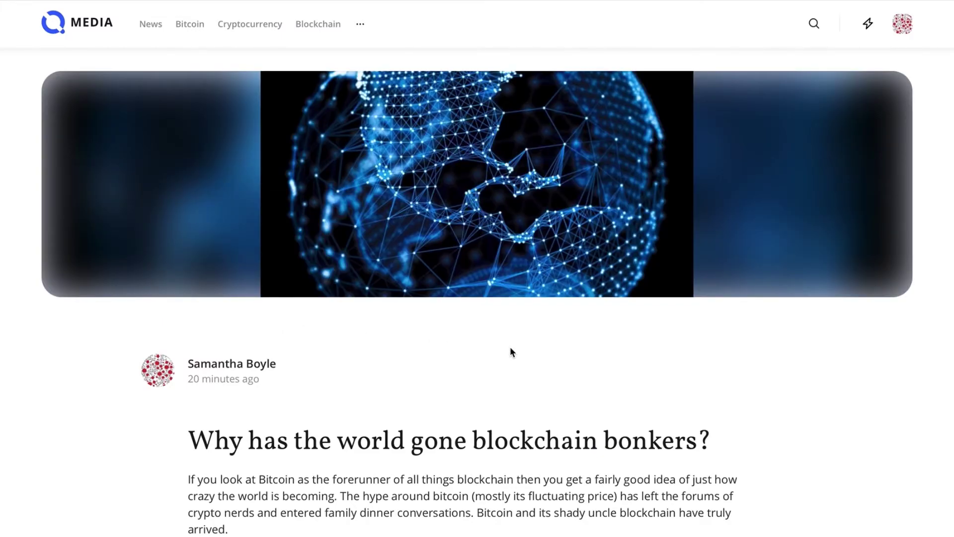
scroll(509, 352, down, 7)
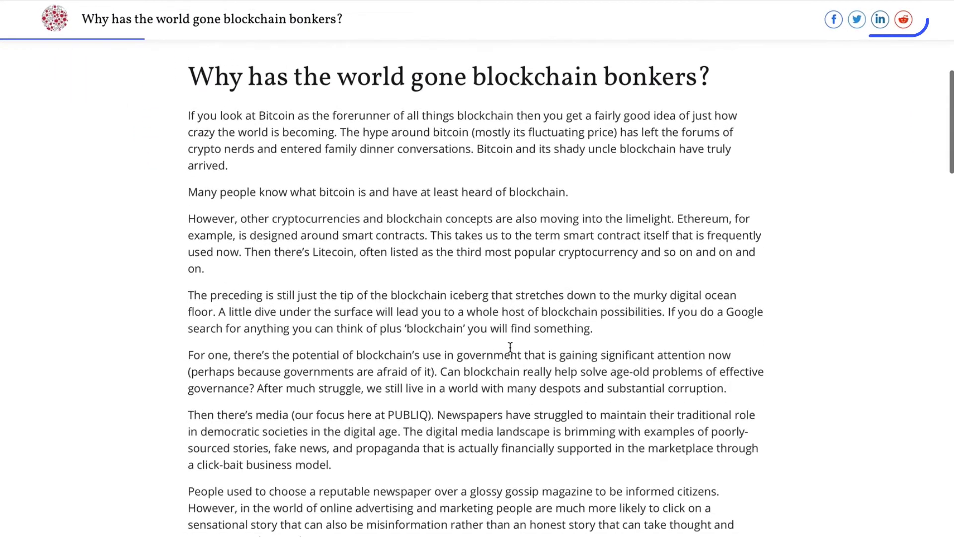
scroll(509, 346, down, 6)
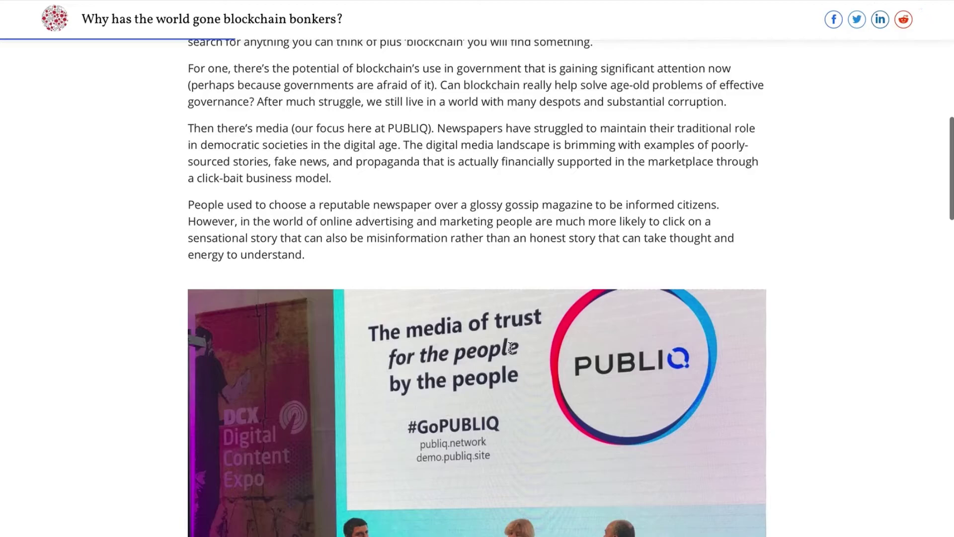
scroll(509, 347, up, 13)
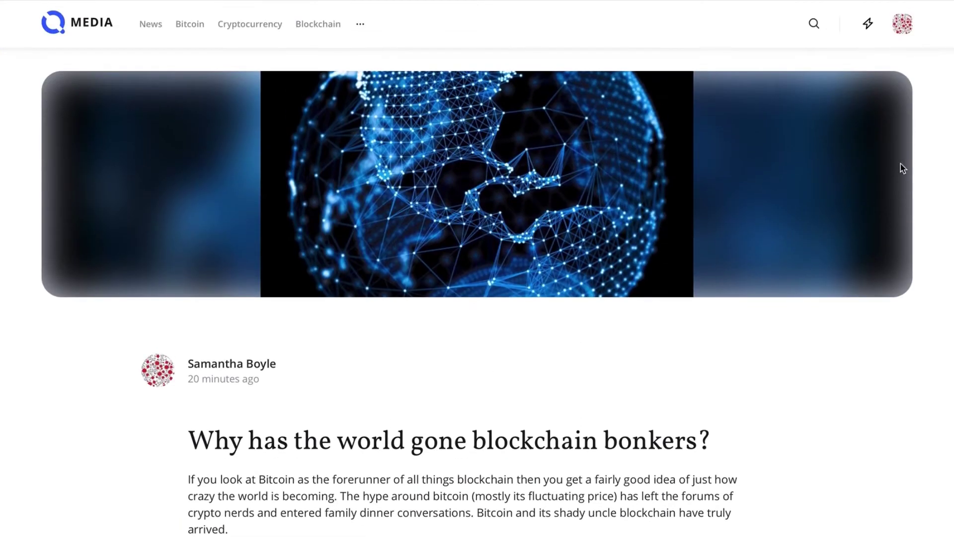
click(902, 31)
Create a Blockchain publication with a name, description, the Logo image and a blue blockchain cover
click(880, 194)
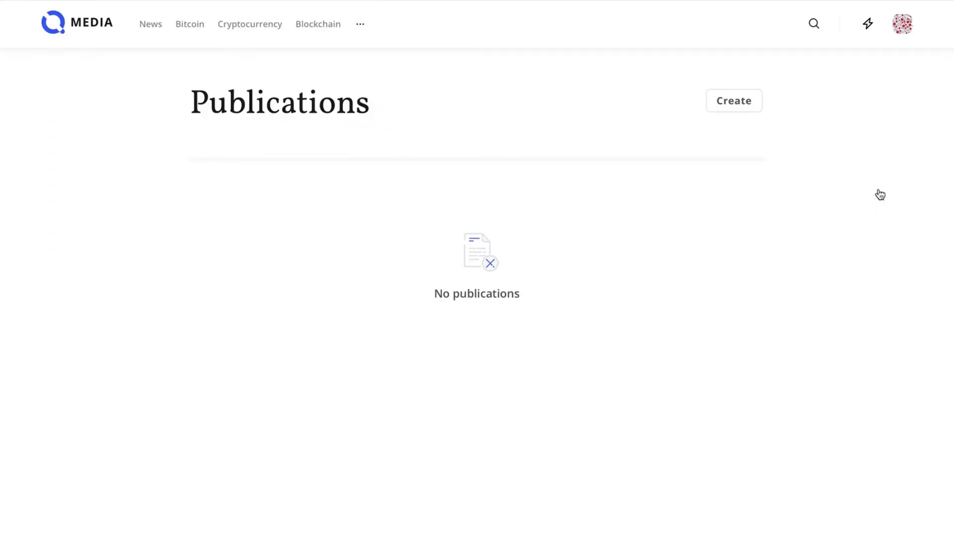
click(734, 101)
click(417, 184)
text(Blockchain)
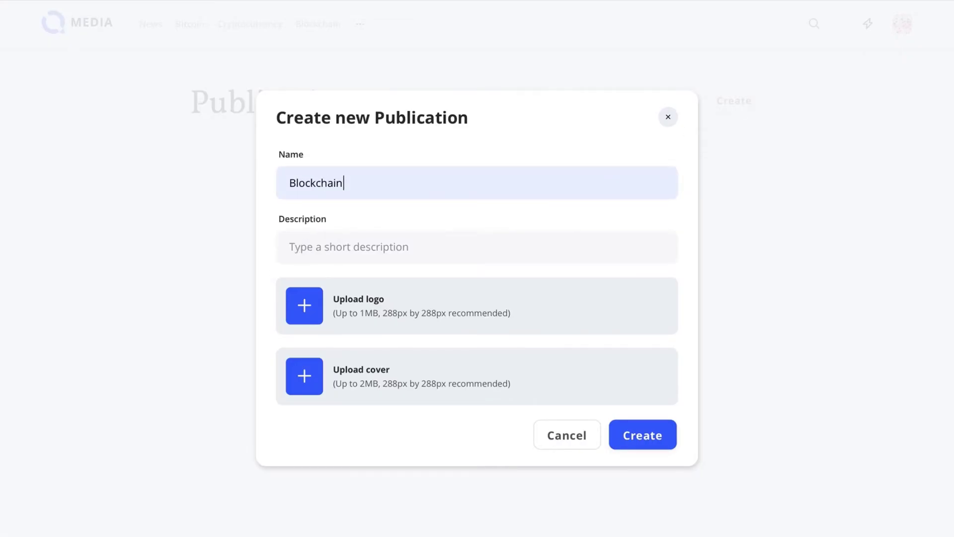
click(296, 246)
text(A publication for eve)
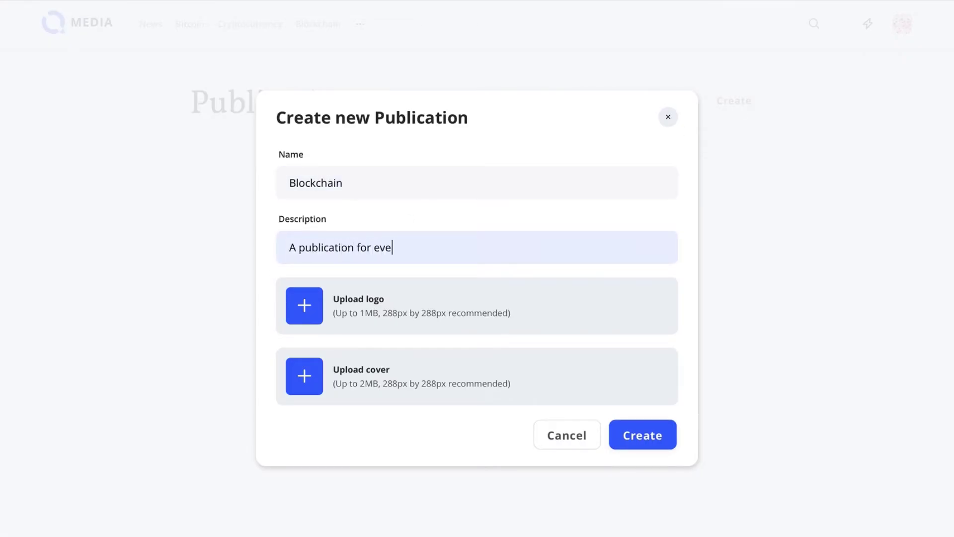
click(291, 312)
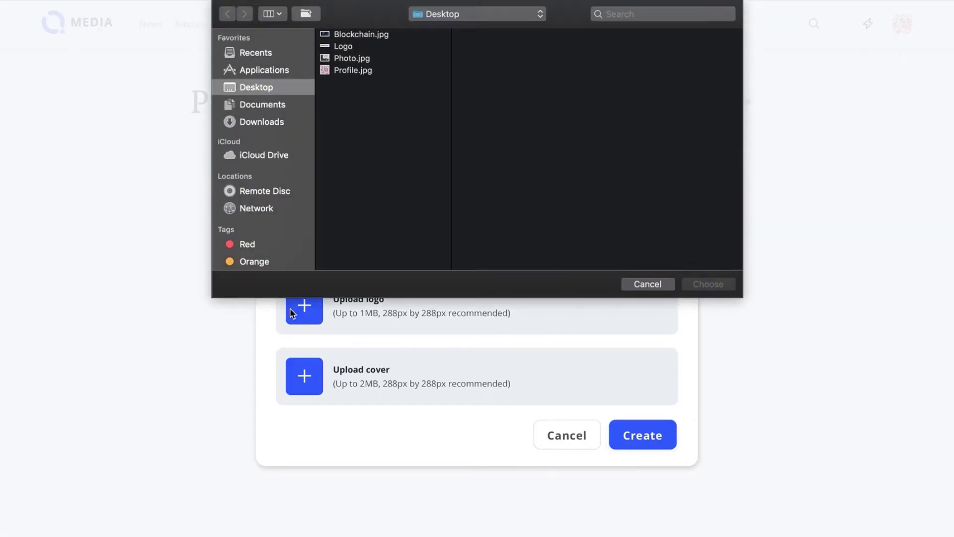
double_click(342, 49)
click(308, 386)
double_click(347, 34)
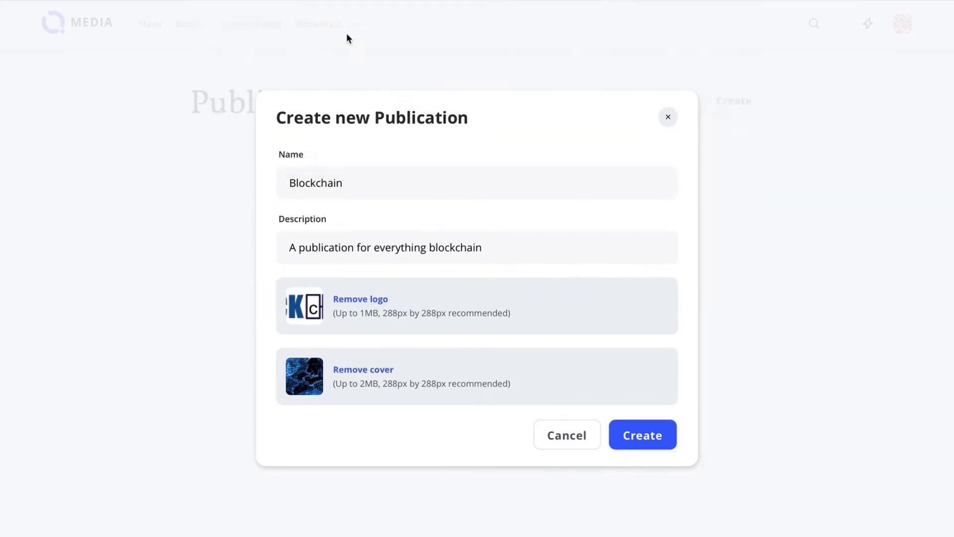
click(659, 437)
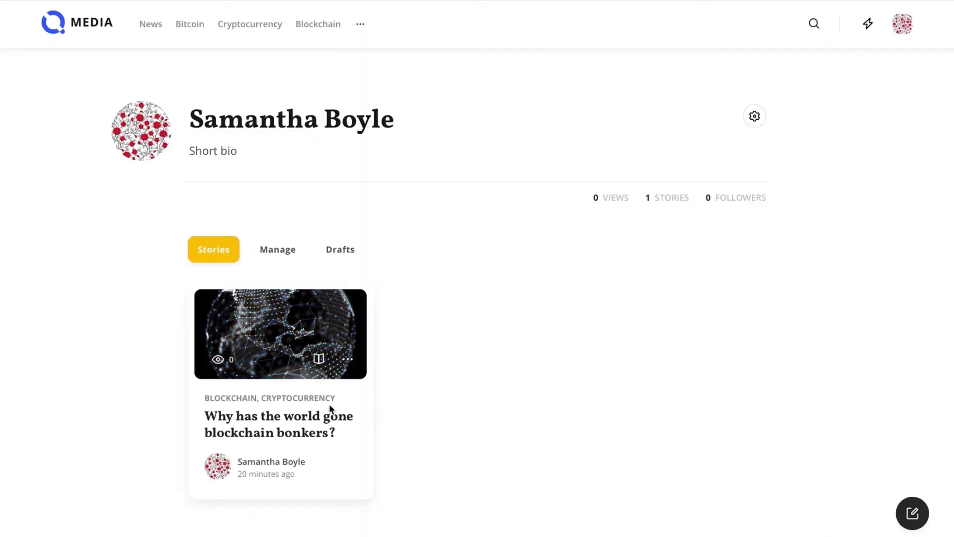
Add the story to the Blockchain publication
click(318, 358)
click(356, 423)
click(294, 473)
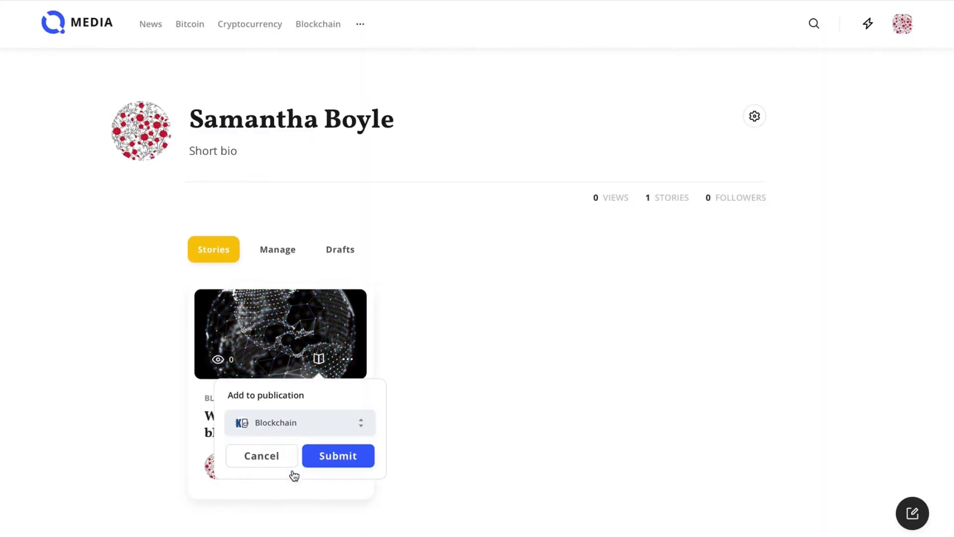
click(336, 463)
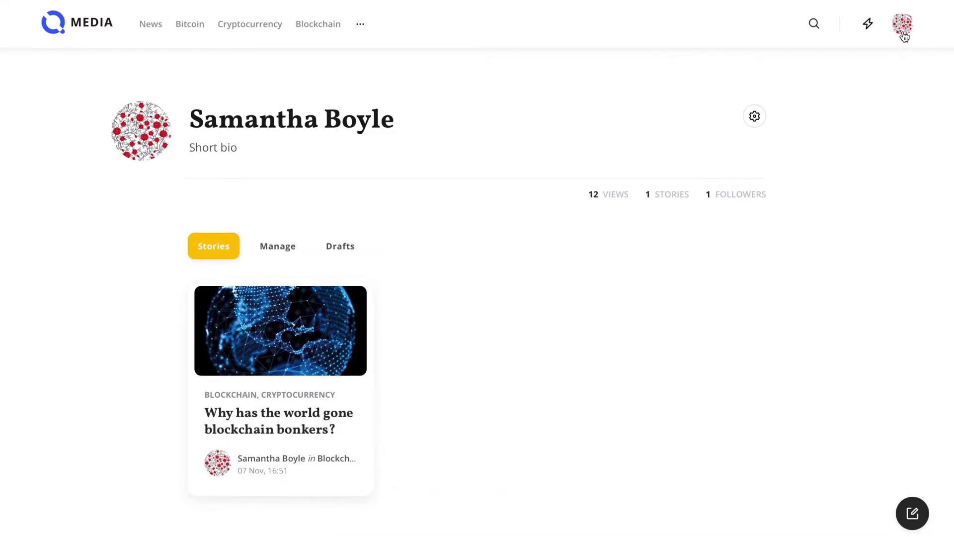
Request a PUBLIQ wallet login link with the account e-mail and open that e-mail
click(902, 23)
click(879, 101)
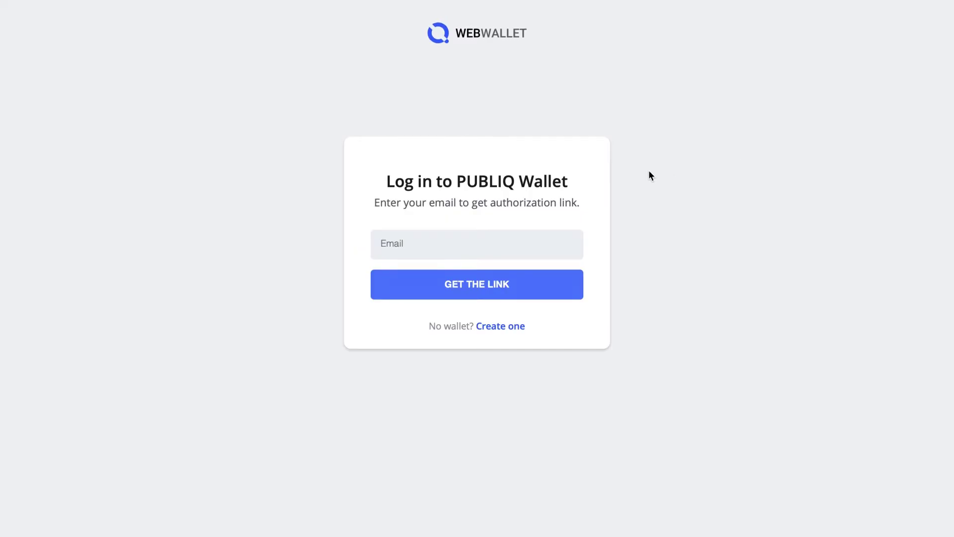
click(509, 236)
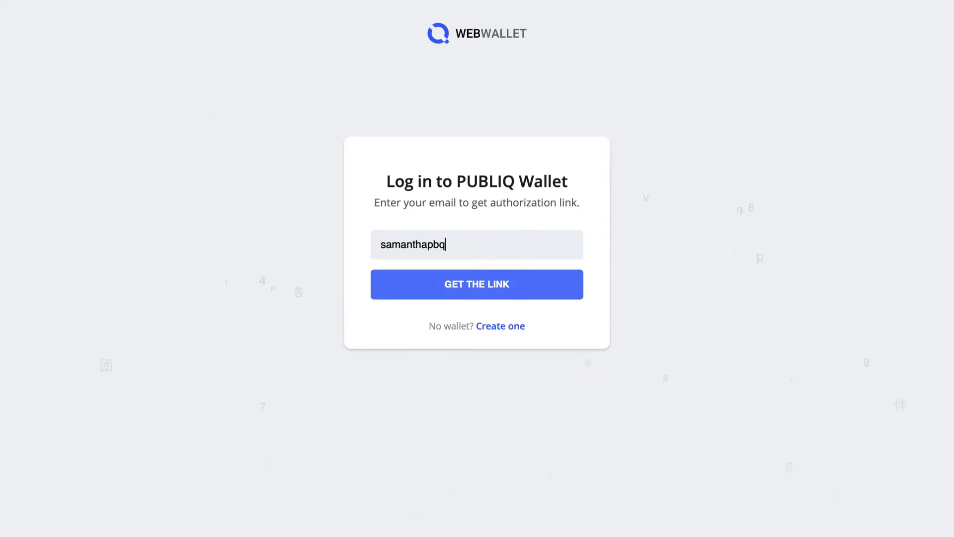
click(517, 293)
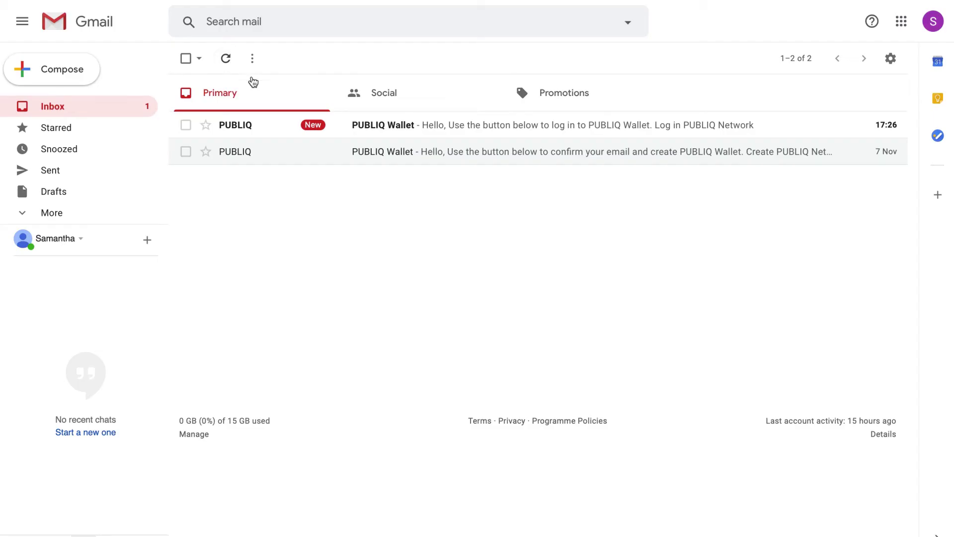
click(275, 124)
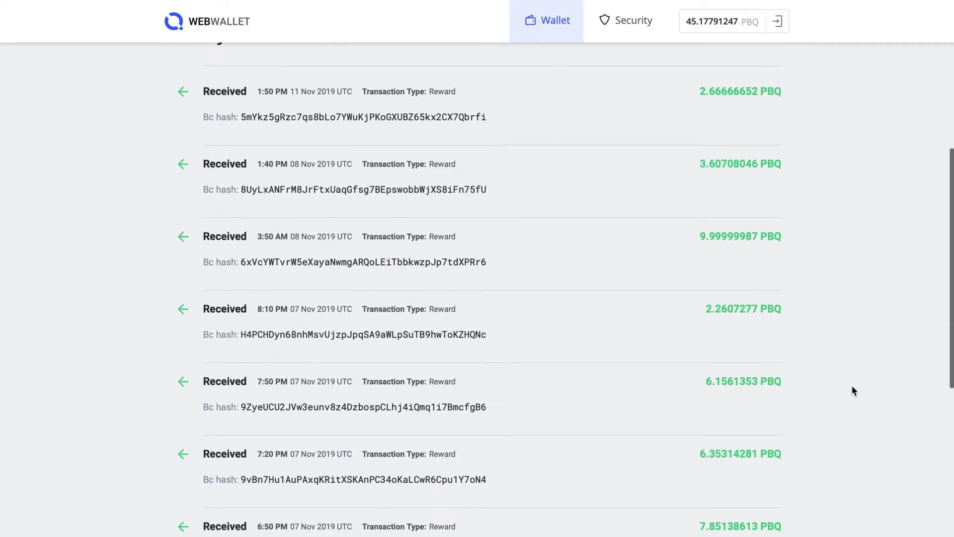
Scroll the wallet back up to the Receive section showing the address and QR code
scroll(851, 387, up, 4)
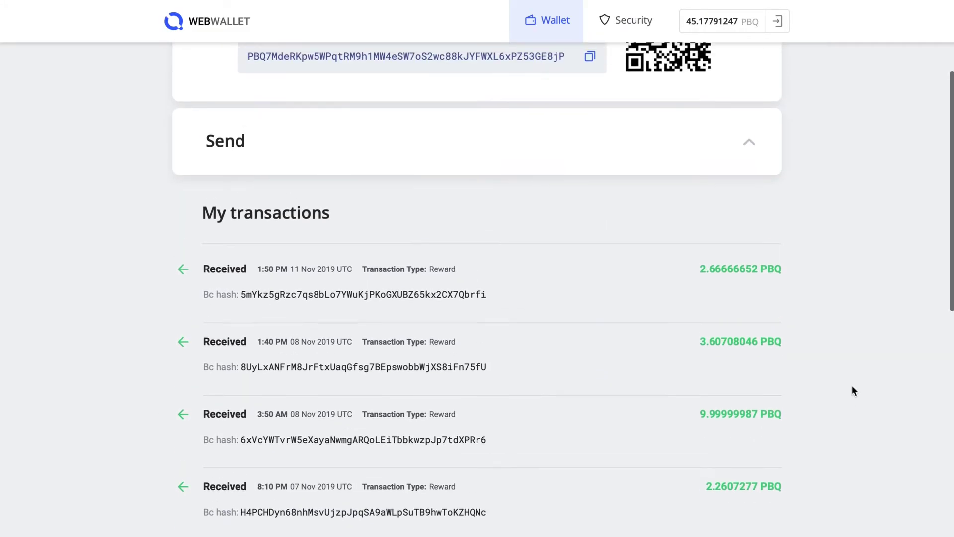
scroll(851, 390, up, 3)
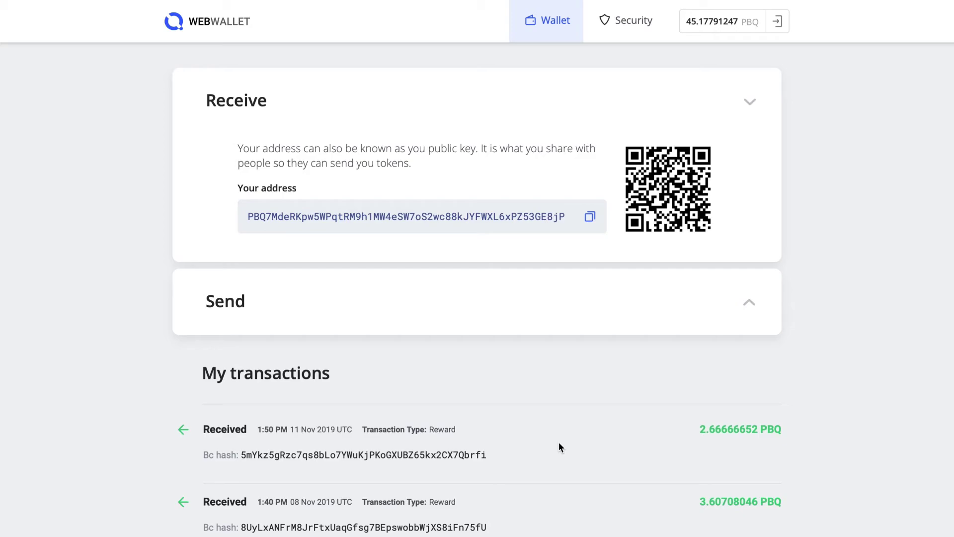
Open block #32315 from the latest reward and review its 100 reward, 5 transactions and 0.48666666 fees
click(423, 454)
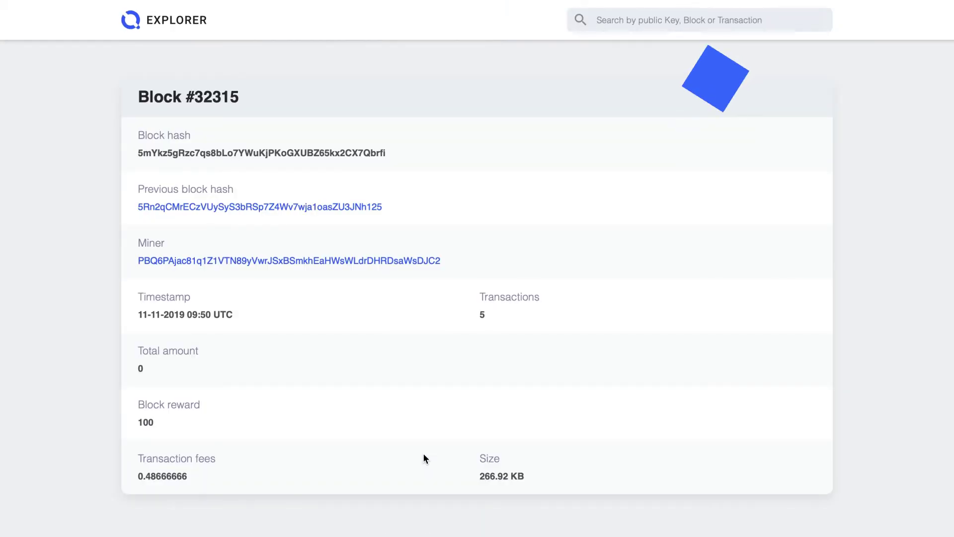
scroll(424, 456, down, 2)
scroll(424, 457, down, 8)
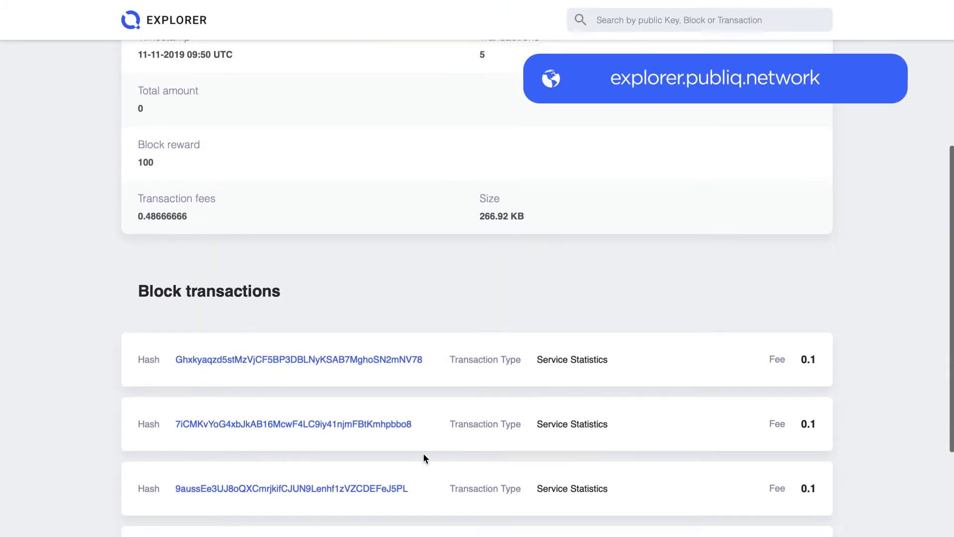
scroll(424, 457, up, 9)
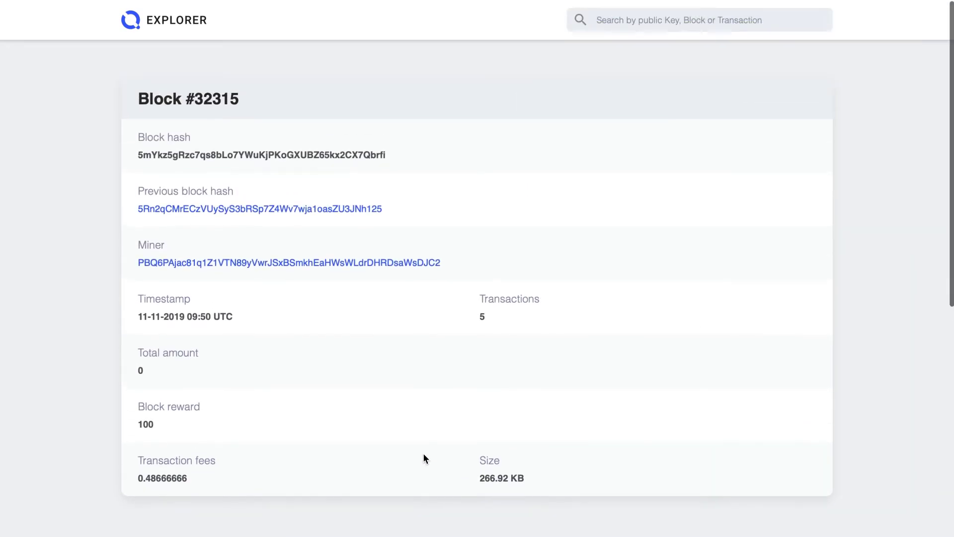